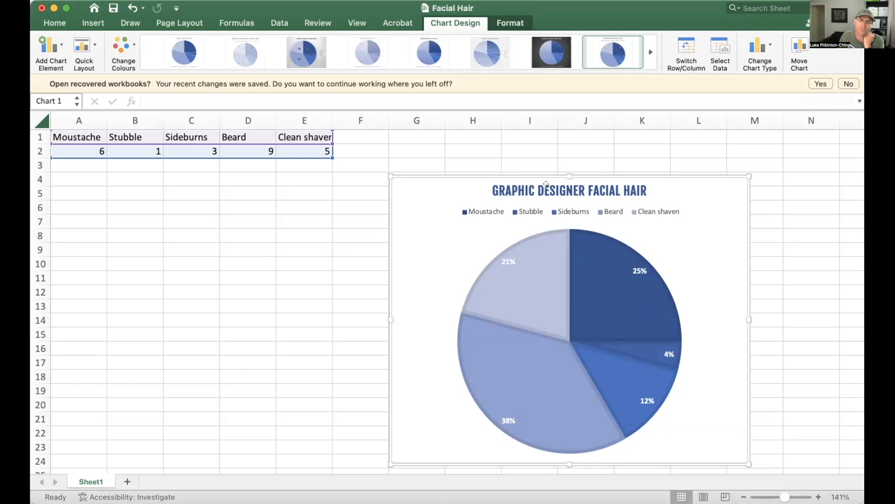
Step: Save the Graphic Designer Facial Hair pie chart as a picture file
{"action": "mouse_move", "coordinate": [507, 339]}
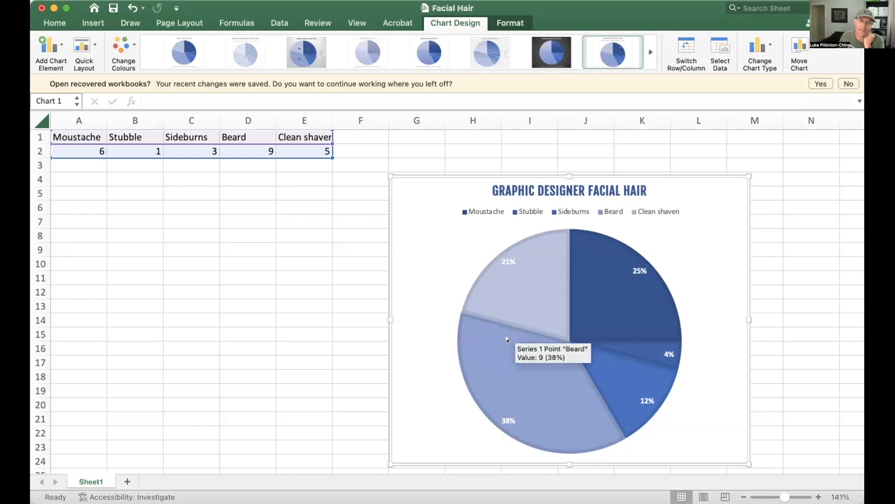
{"action": "right_click", "coordinate": [420, 242]}
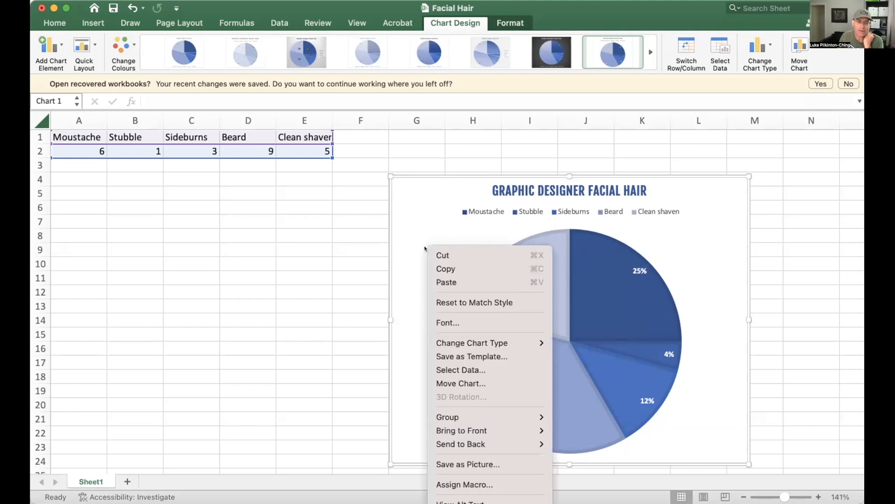
{"action": "left_click", "coordinate": [438, 465]}
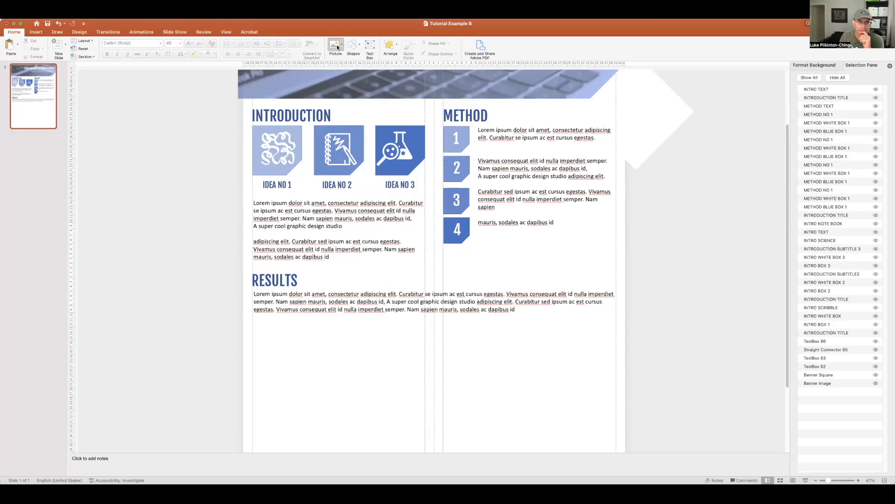
Step: Switch to the PowerPoint poster, insert Chart.png, and enlarge it to about 35 cm wide below the Results text in the first column
{"action": "left_click", "coordinate": [336, 46]}
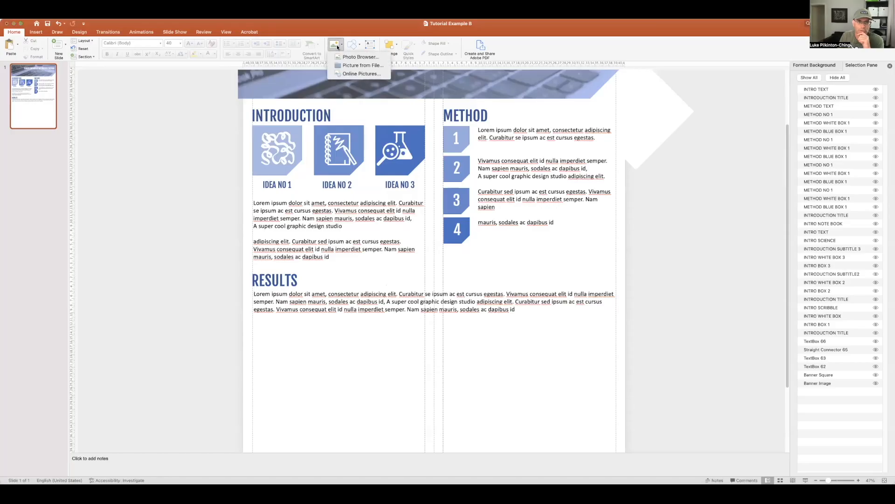
{"action": "left_click", "coordinate": [348, 61]}
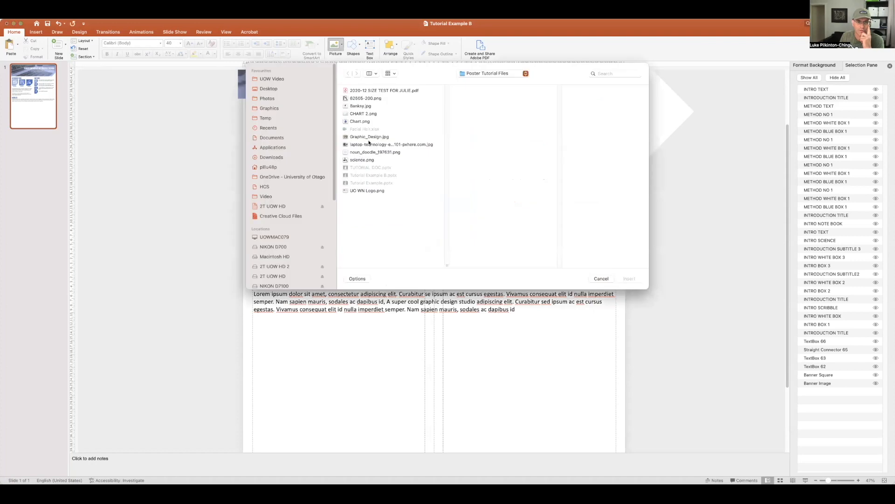
{"action": "left_click", "coordinate": [358, 122]}
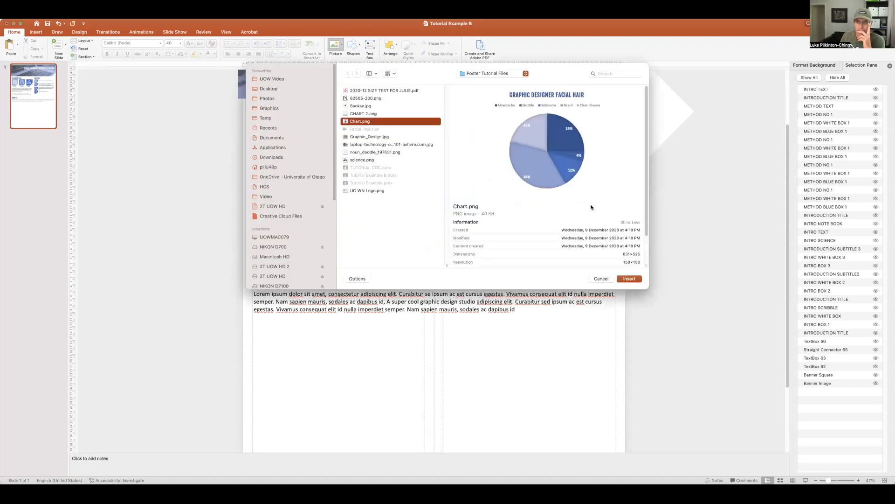
{"action": "left_click", "coordinate": [630, 279]}
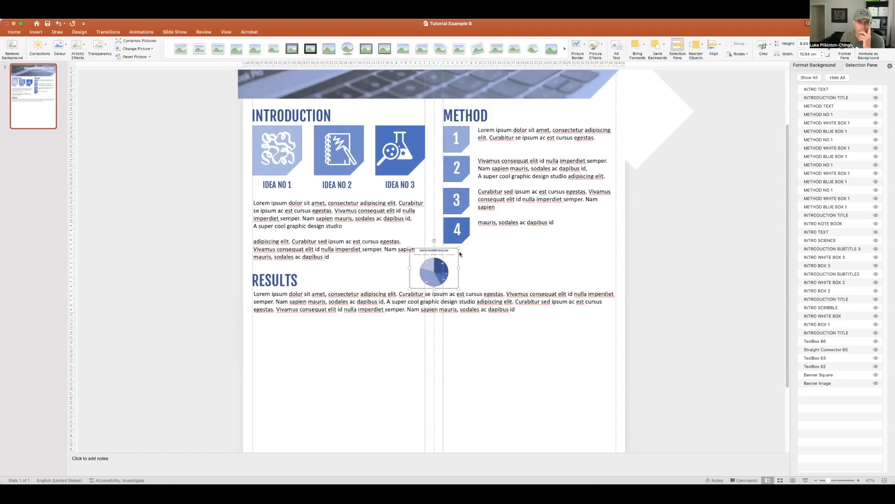
{"action": "left_click_drag", "start_coordinate": [444, 257], "coordinate": [428, 438]}
{"action": "left_click_drag", "start_coordinate": [370, 383], "coordinate": [370, 367]}
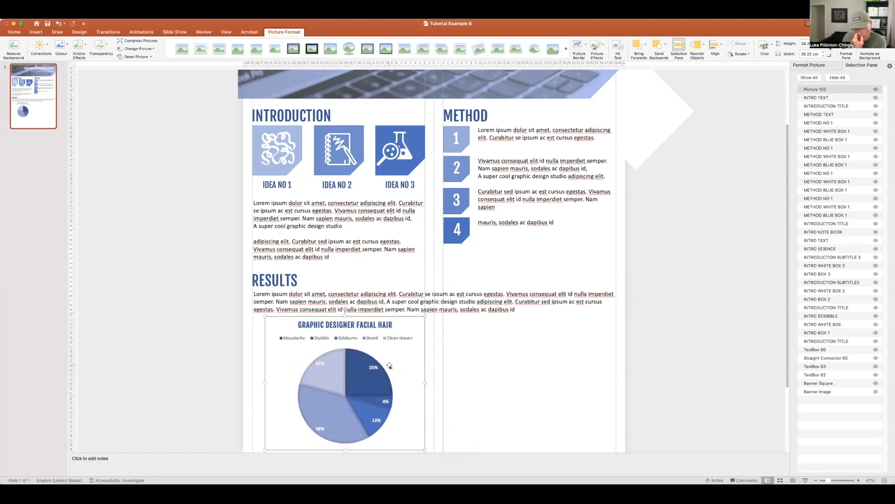
Step: Insert Graphic_Design.jpg and enlarge it to fill the second column's width beside the pie chart
{"action": "scroll", "coordinate": [615, 343], "scroll_direction": "down", "scroll_amount": 2}
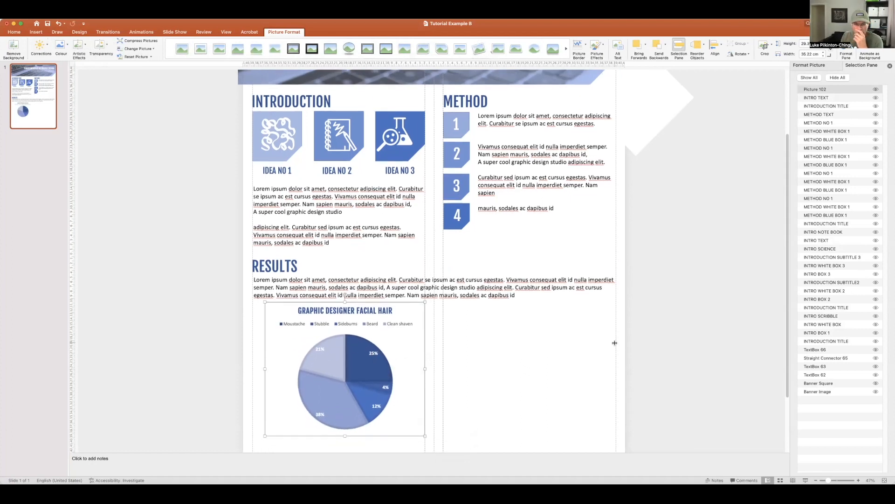
{"action": "scroll", "coordinate": [614, 343], "scroll_direction": "down", "scroll_amount": 5}
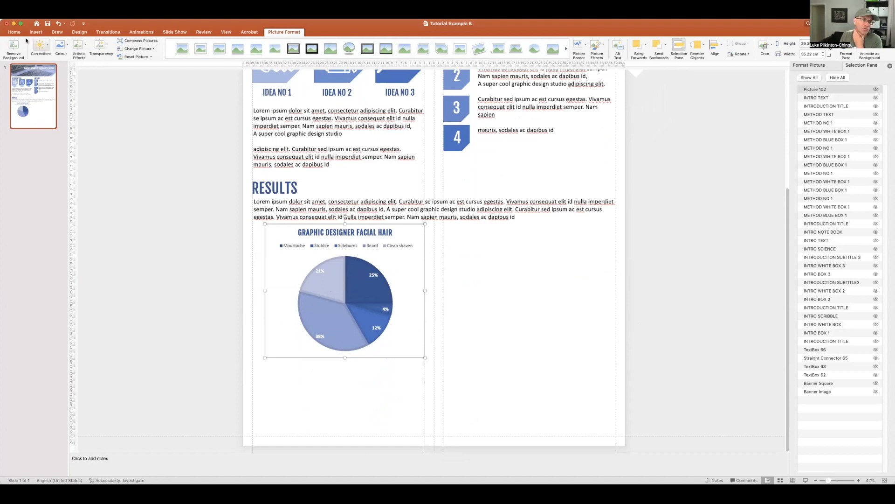
{"action": "left_click", "coordinate": [14, 32]}
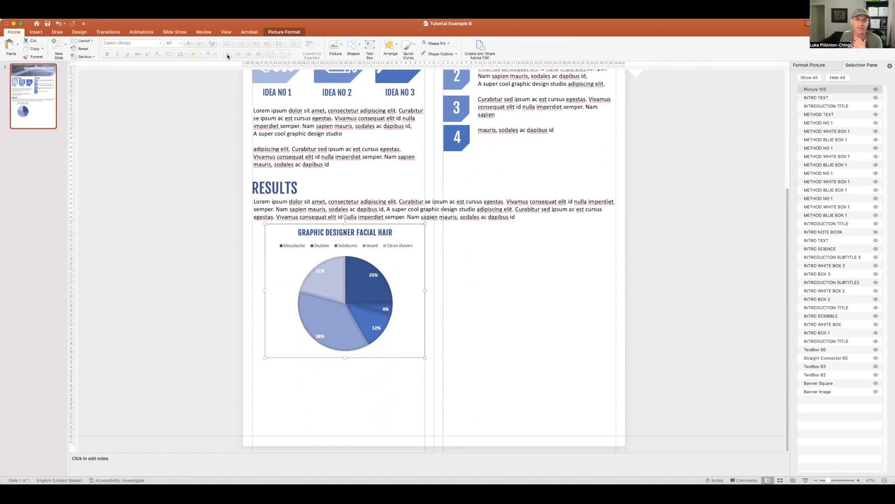
{"action": "left_click", "coordinate": [335, 44]}
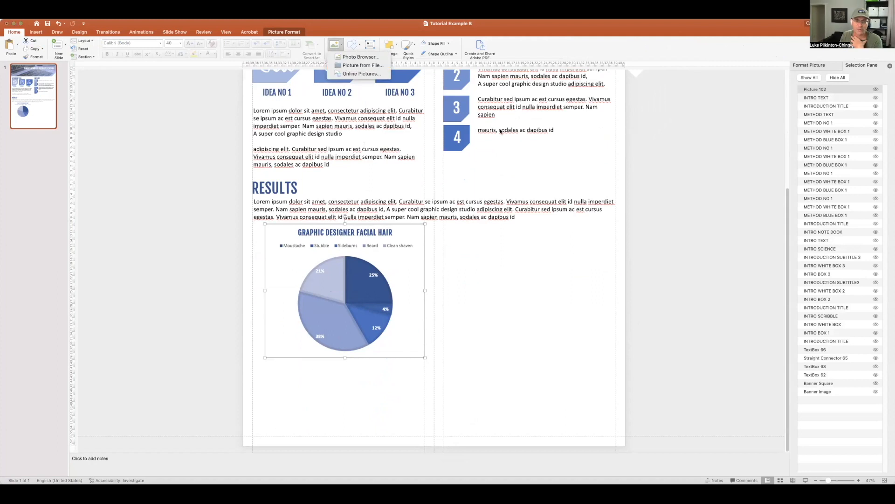
{"action": "left_click", "coordinate": [359, 65]}
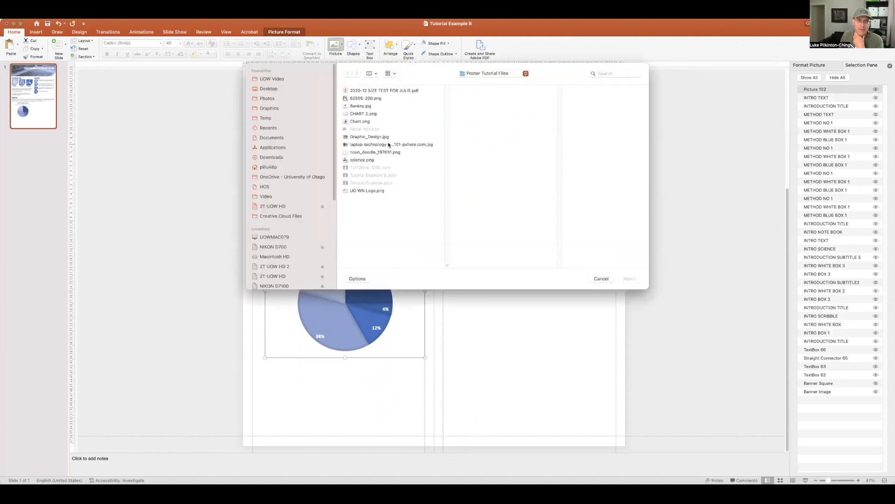
{"action": "left_click", "coordinate": [371, 137]}
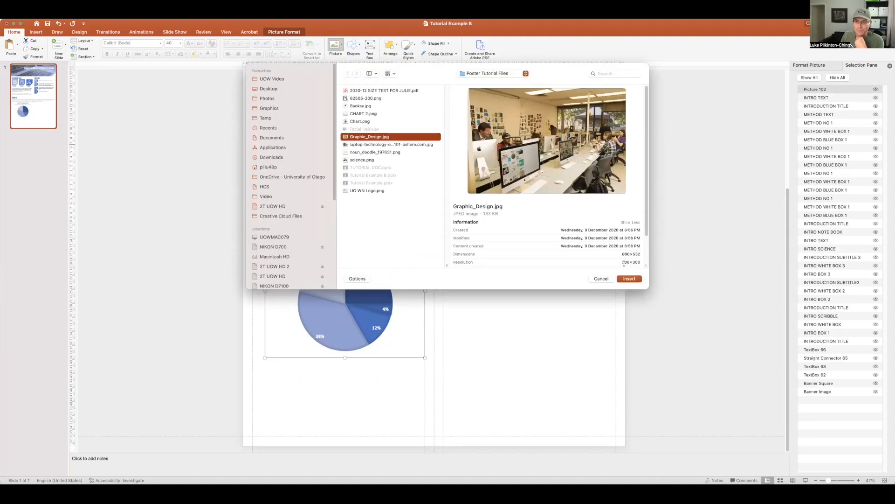
{"action": "left_click", "coordinate": [630, 279]}
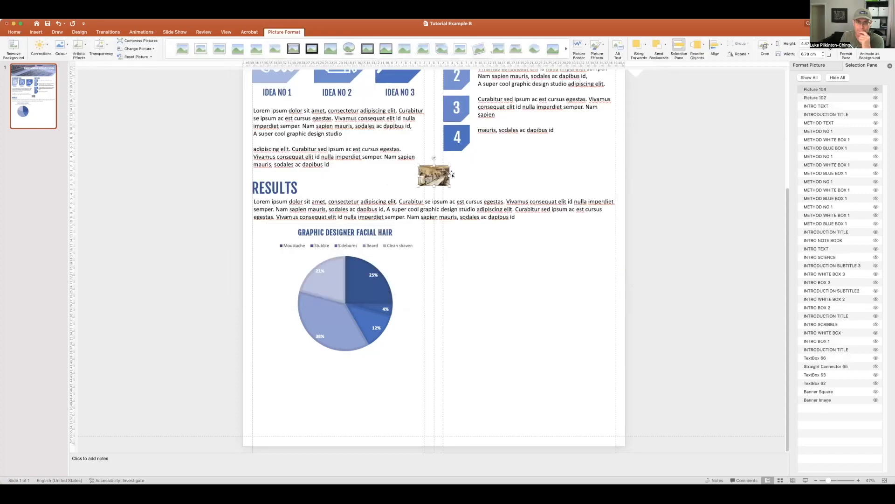
{"action": "left_click_drag", "start_coordinate": [445, 170], "coordinate": [615, 351]}
{"action": "left_click", "coordinate": [573, 375]}
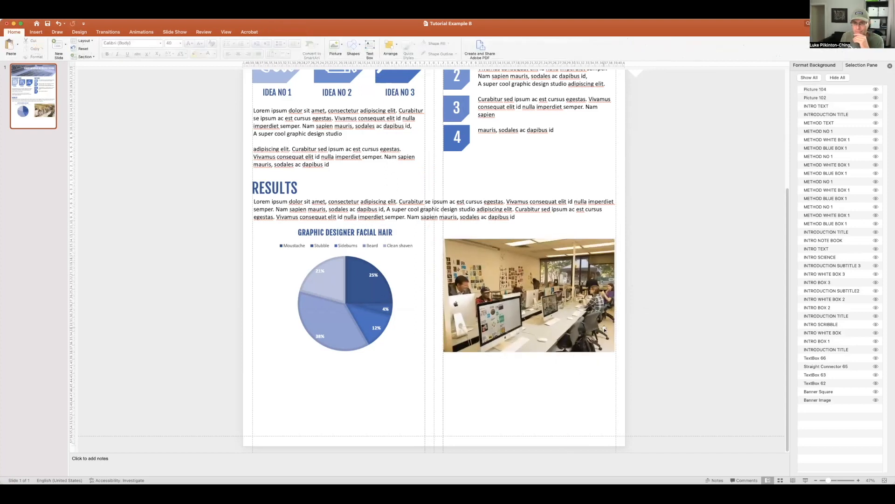
Step: Recolour the studio photo with the light blue preset and lower its brightness
{"action": "scroll", "coordinate": [605, 328], "scroll_direction": "up", "scroll_amount": 2}
{"action": "left_click", "coordinate": [551, 318]}
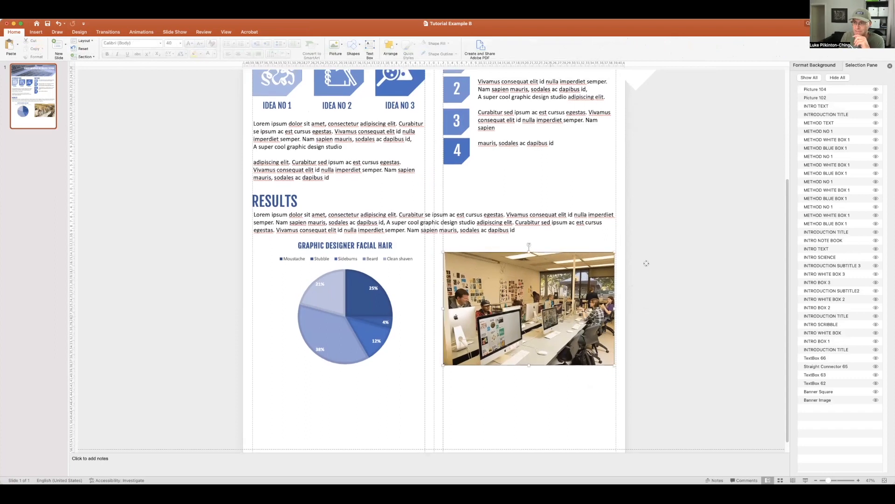
{"action": "left_click", "coordinate": [820, 68]}
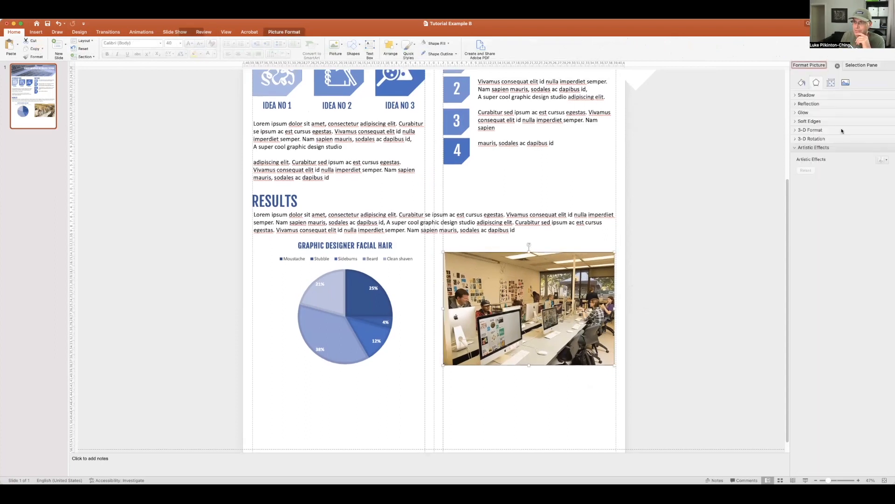
{"action": "left_click", "coordinate": [845, 82]}
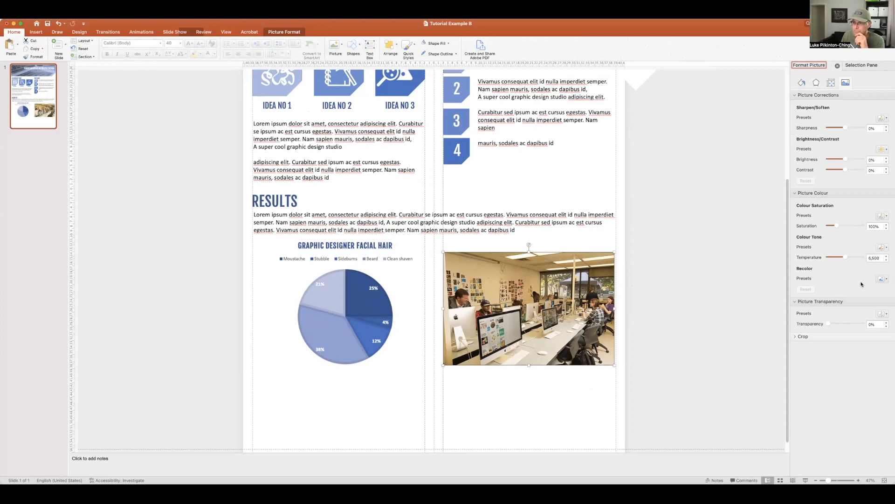
{"action": "left_click", "coordinate": [886, 279]}
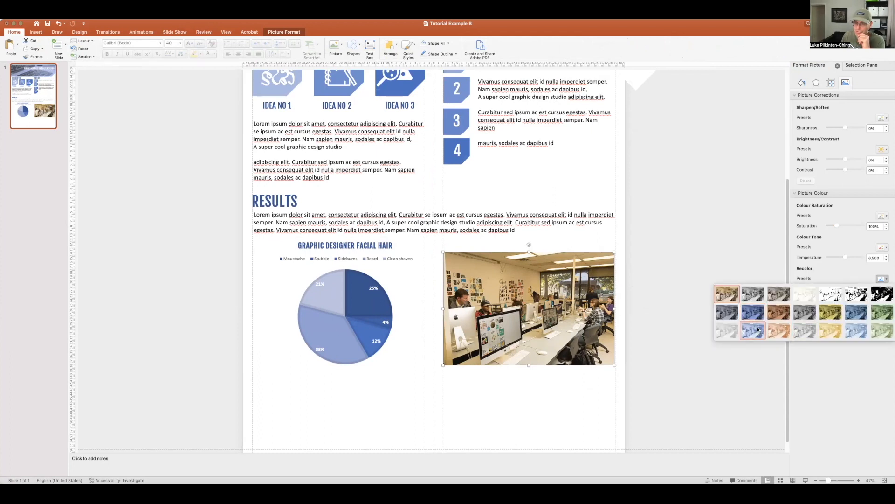
{"action": "left_click", "coordinate": [758, 330]}
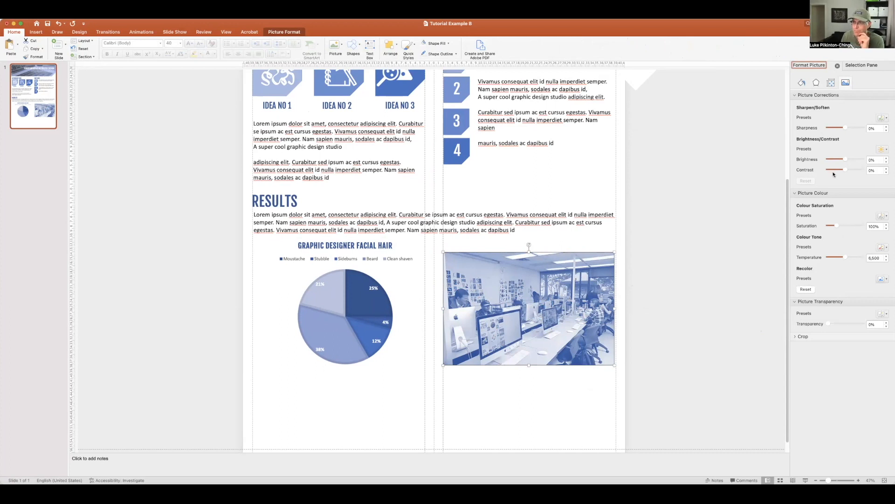
{"action": "left_click_drag", "start_coordinate": [843, 158], "coordinate": [839, 159]}
{"action": "left_click", "coordinate": [631, 216]}
Step: Duplicate the white corner shape from the Method 4 box and enlarge it to cut off the studio photo's lower-right corner
{"action": "scroll", "coordinate": [534, 192], "scroll_direction": "up", "scroll_amount": 3}
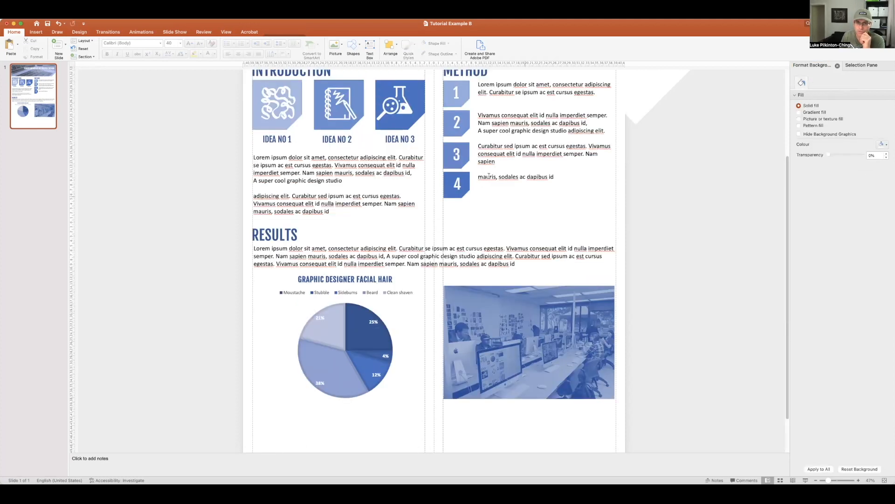
{"action": "left_click", "coordinate": [477, 201]}
{"action": "key", "text": "super+c"}
{"action": "key", "text": "super+v"}
{"action": "left_click", "coordinate": [480, 200]}
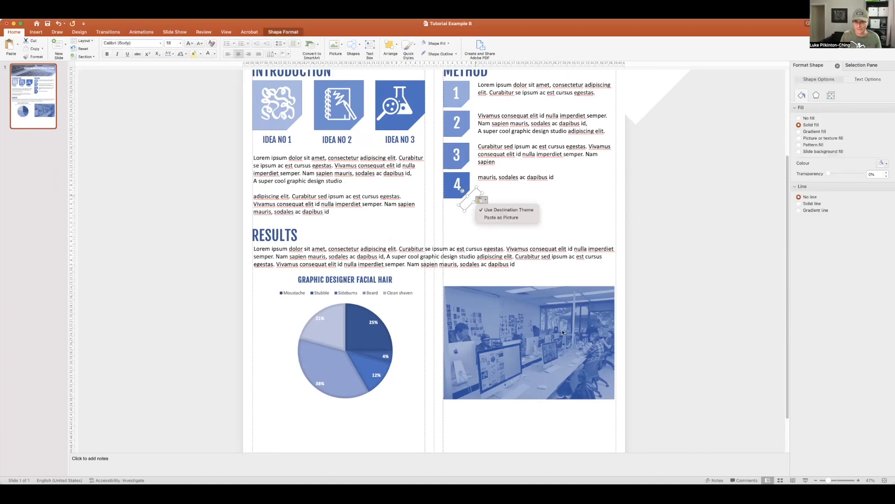
{"action": "left_click", "coordinate": [571, 219]}
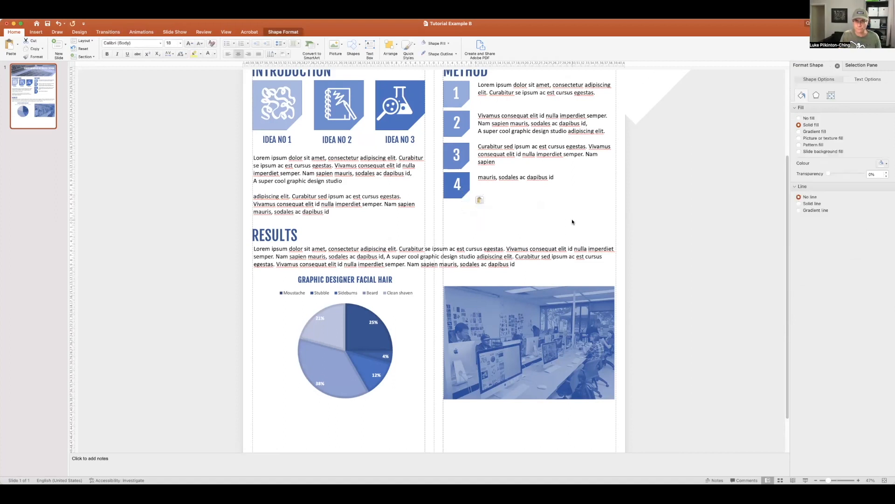
{"action": "left_click", "coordinate": [470, 197]}
{"action": "left_click_drag", "start_coordinate": [471, 198], "coordinate": [629, 400]}
{"action": "left_click", "coordinate": [667, 335]}
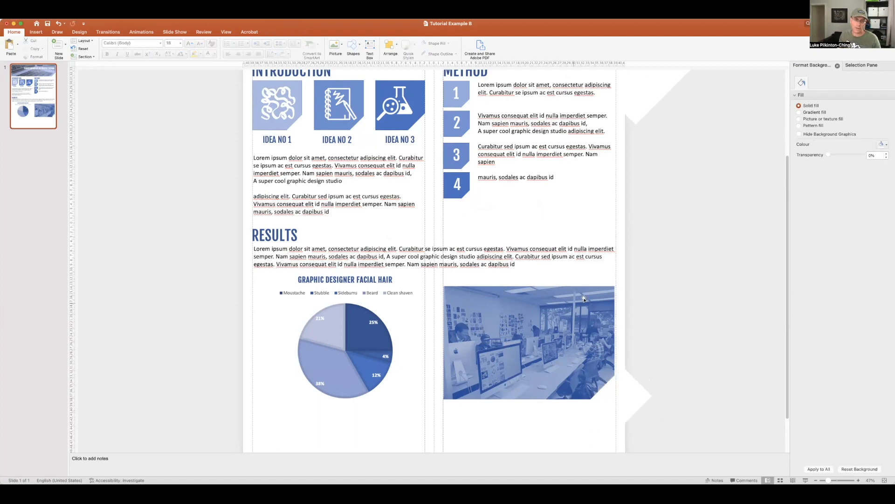
Step: Place a copy of the RESULTS heading over the top of the studio photo and change its text to "THIS IS A COOL STUDIO"
{"action": "left_click_drag", "start_coordinate": [336, 223], "coordinate": [534, 288]}
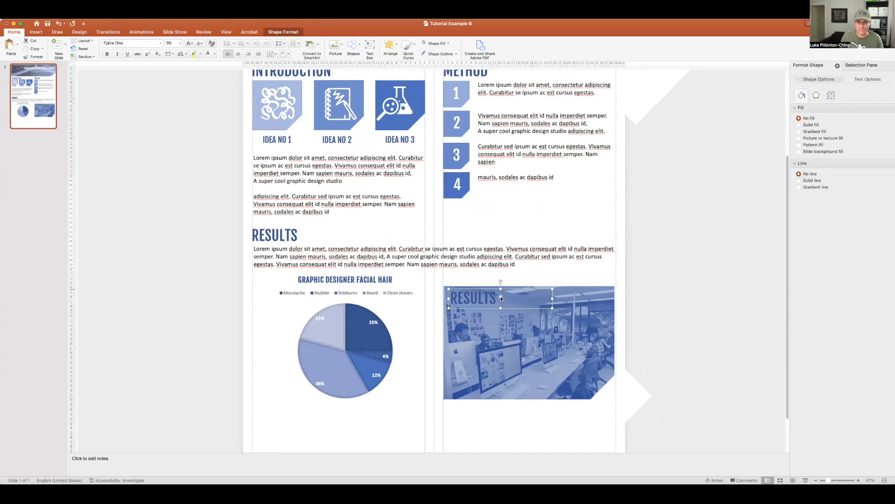
{"action": "double_click", "coordinate": [498, 299]}
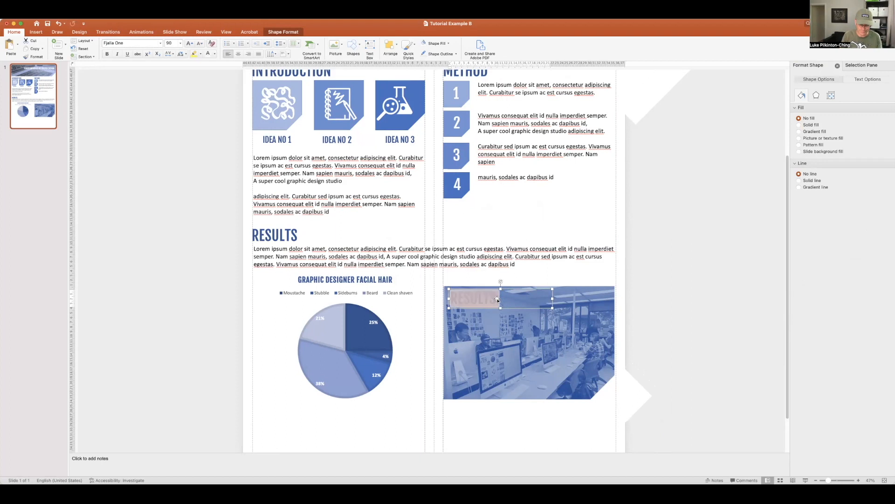
{"action": "type", "text": "THIS IS A COOL"}
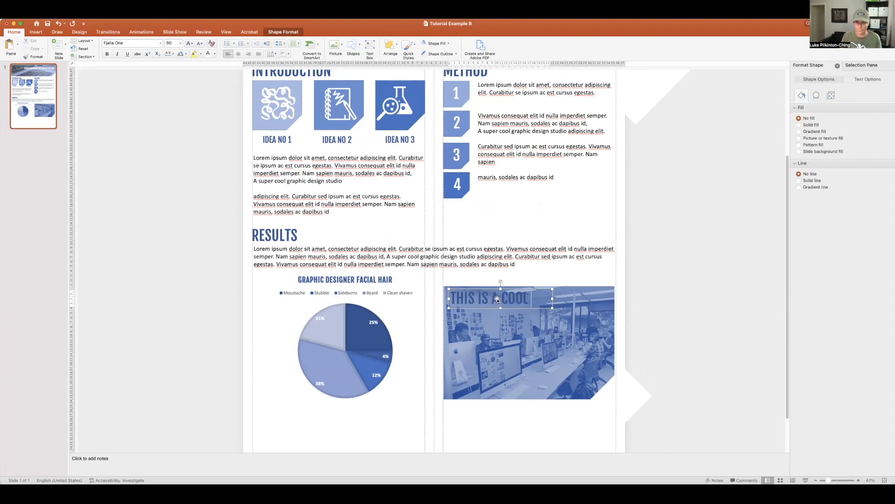
{"action": "type", "text": " STUDE"}
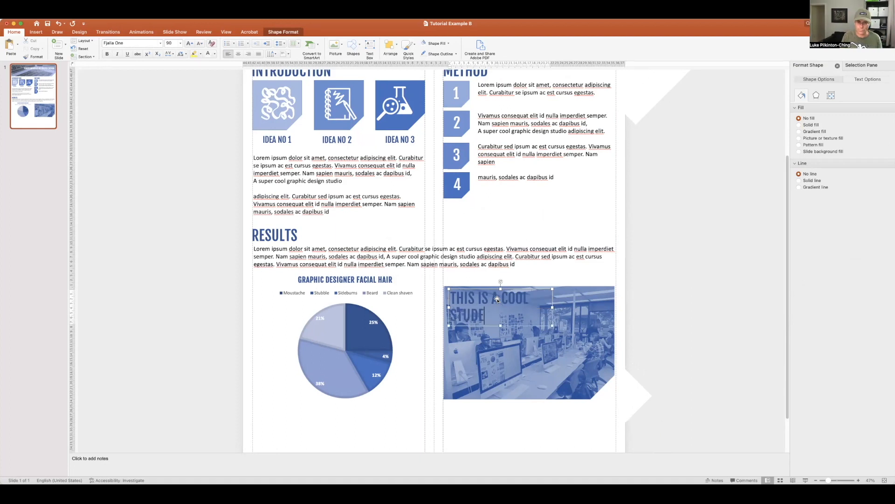
{"action": "key", "text": "BackSpace"}
{"action": "type", "text": "IO"}
Step: Colour the photo's caption text white and set its font size to 60
{"action": "key", "text": "super+a"}
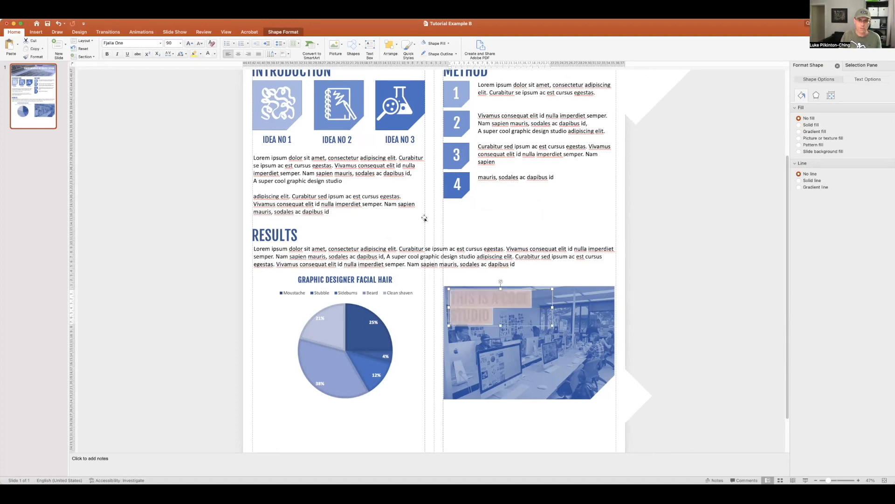
{"action": "left_click", "coordinate": [208, 54]}
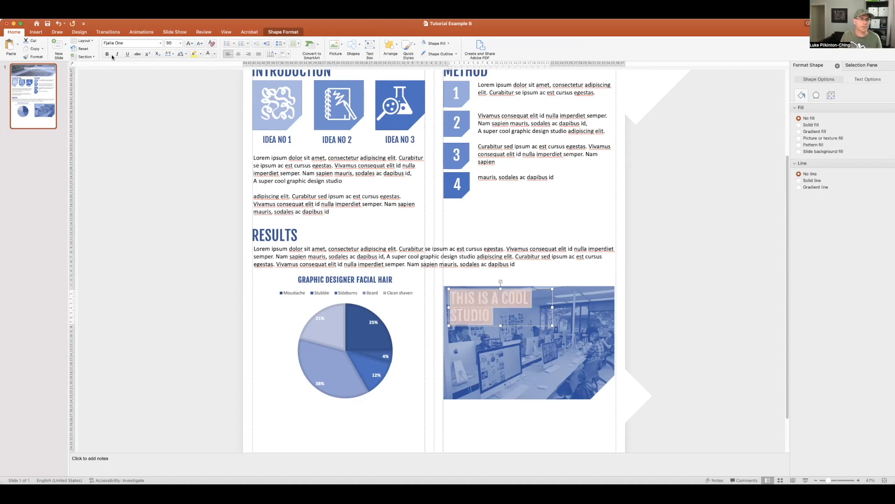
{"action": "left_click", "coordinate": [175, 43]}
{"action": "type", "text": "6"}
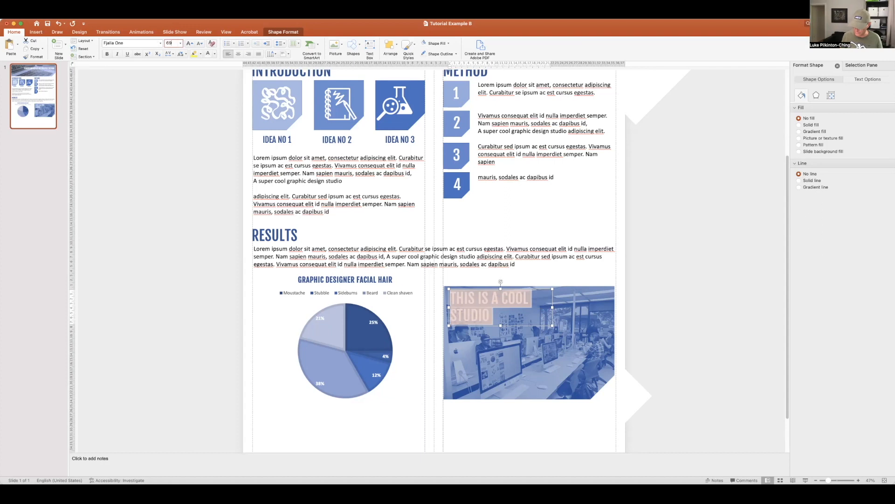
{"action": "key", "text": "Return"}
{"action": "left_click", "coordinate": [156, 339]}
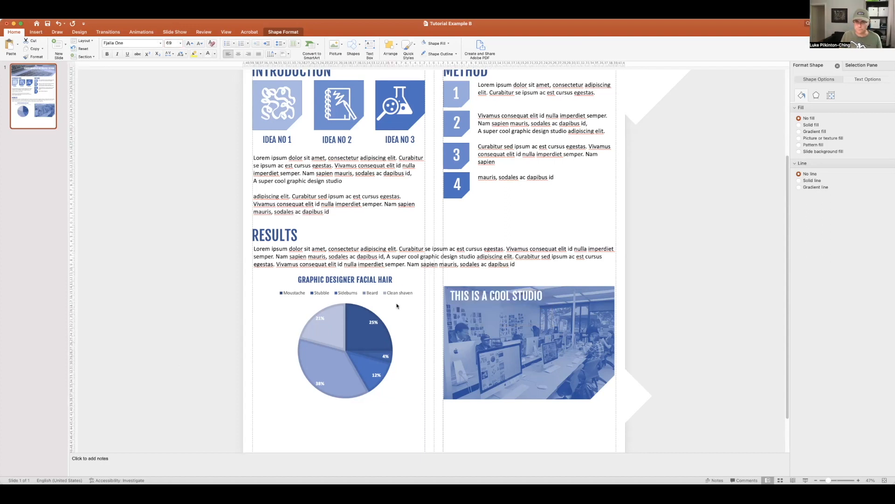
{"action": "left_click", "coordinate": [728, 265]}
{"action": "scroll", "coordinate": [730, 263], "scroll_direction": "up", "scroll_amount": 5}
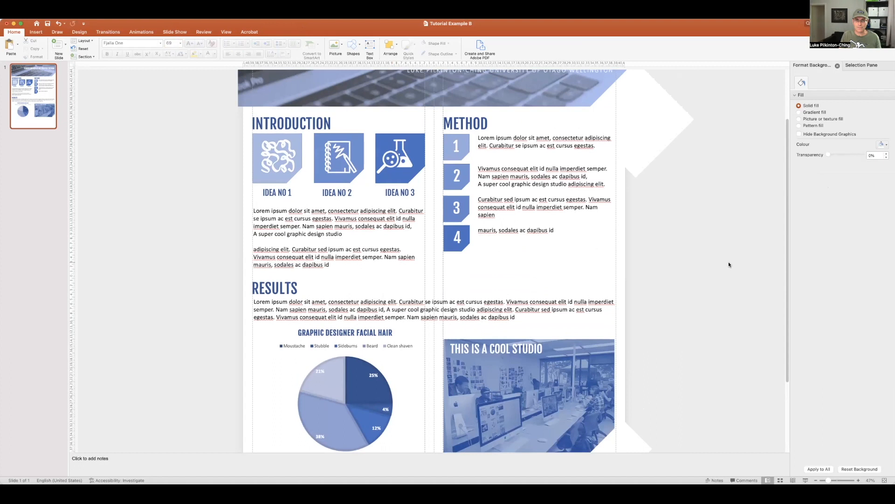
{"action": "scroll", "coordinate": [730, 263], "scroll_direction": "down", "scroll_amount": 5}
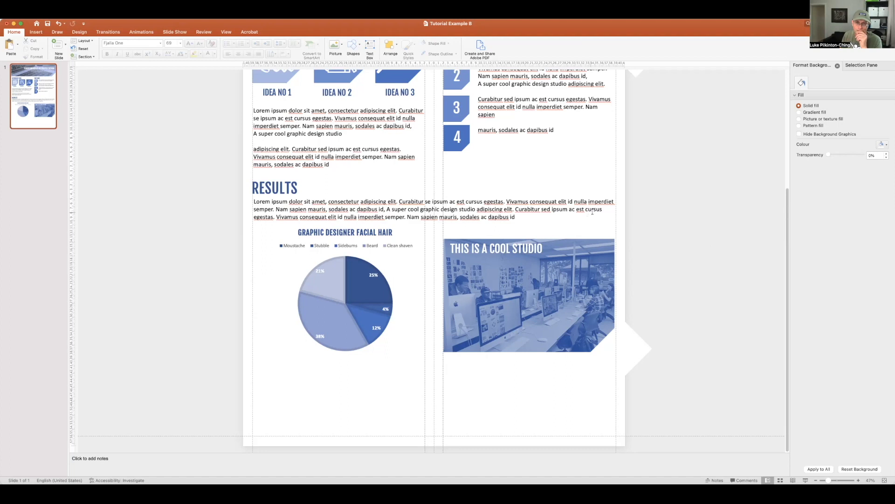
Step: Copy the RESULTS heading and its paragraph below the studio photo and narrow the copied paragraph to the column width
{"action": "left_click", "coordinate": [287, 185]}
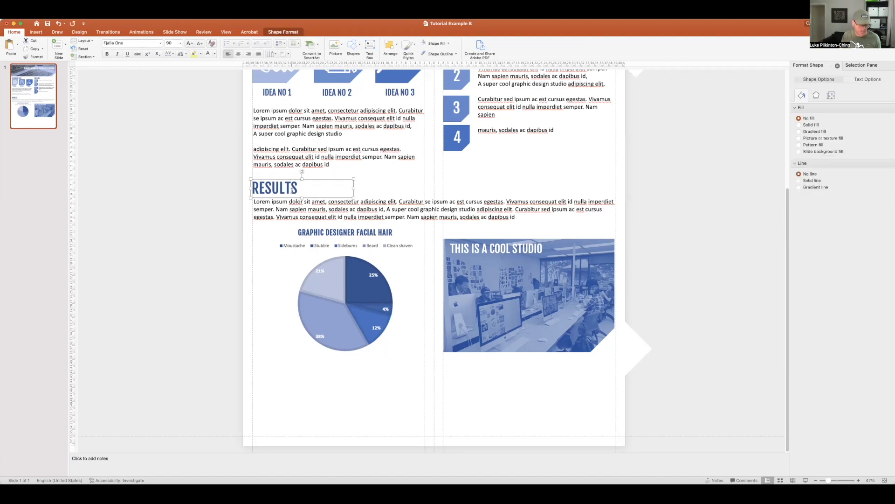
{"action": "left_click", "coordinate": [294, 207], "text": "shift"}
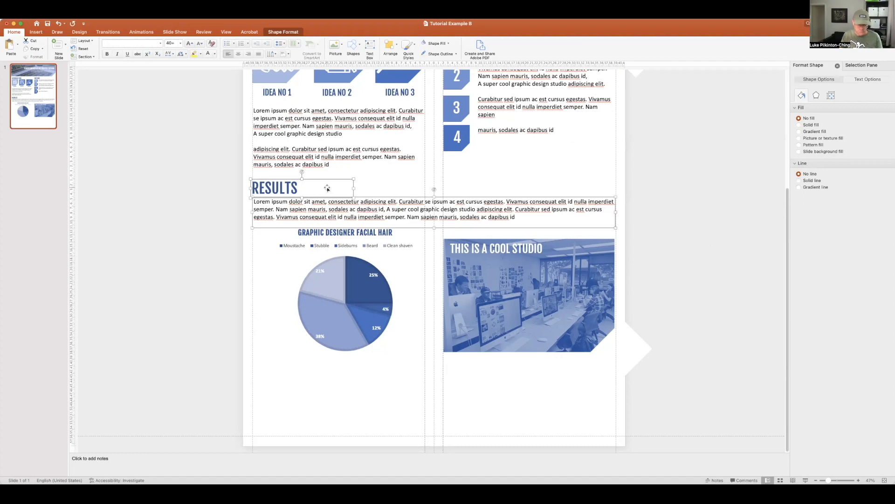
{"action": "left_click_drag", "start_coordinate": [326, 186], "coordinate": [517, 396]}
{"action": "double_click", "coordinate": [518, 413]}
{"action": "left_click_drag", "start_coordinate": [419, 416], "coordinate": [460, 407]}
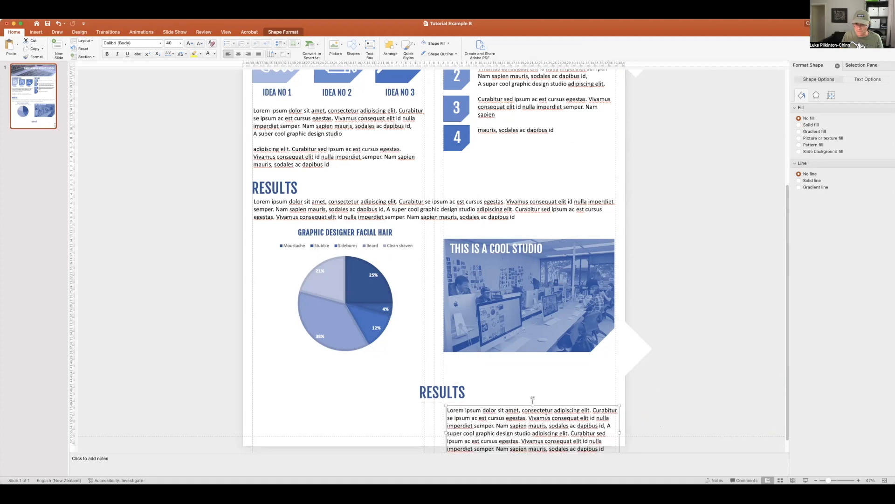
Step: Set the copied paragraph's font size to 35 and delete its text after "A super cool graphic design"
{"action": "triple_click", "coordinate": [521, 428]}
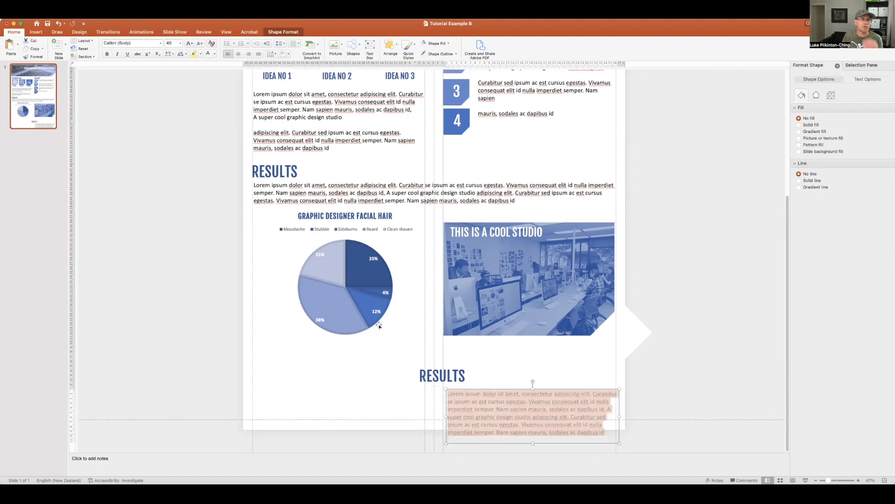
{"action": "left_click", "coordinate": [172, 43]}
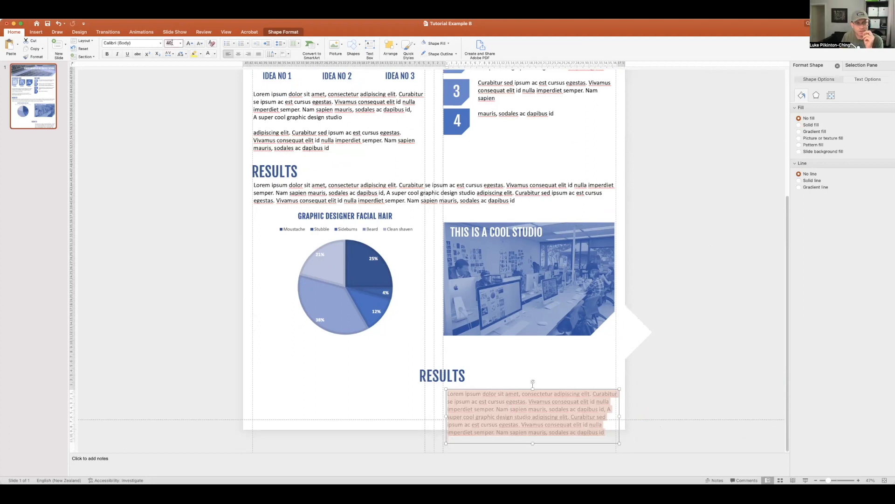
{"action": "type", "text": "35"}
{"action": "key", "text": "Return"}
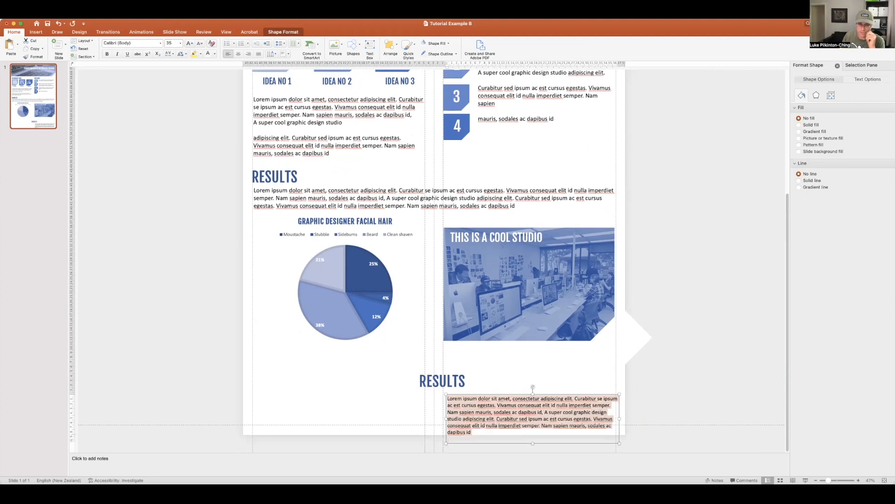
{"action": "left_click", "coordinate": [474, 432]}
{"action": "left_click_drag", "start_coordinate": [475, 432], "coordinate": [448, 419]}
{"action": "key", "text": "BackSpace"}
Step: Move the copied RESULTS heading directly above the shortened paragraph and set its font size to 70
{"action": "left_click", "coordinate": [443, 392]}
{"action": "left_click_drag", "start_coordinate": [459, 383], "coordinate": [485, 385]}
{"action": "double_click", "coordinate": [468, 395]}
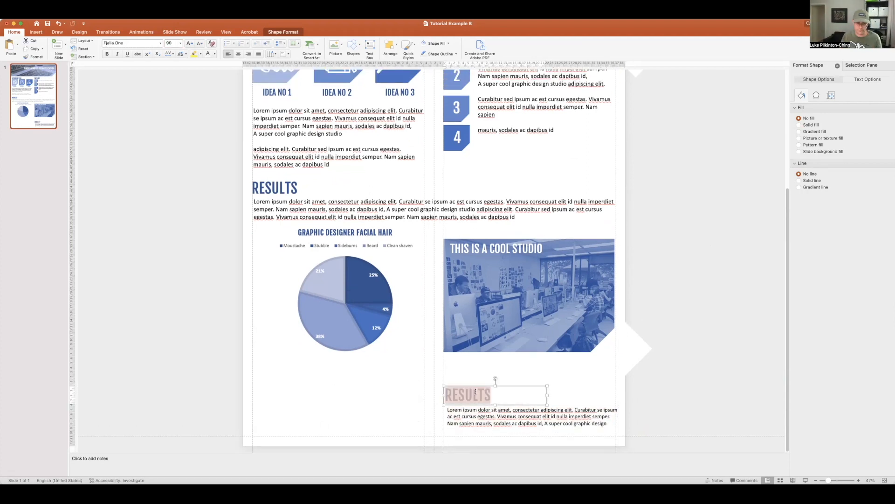
{"action": "left_click", "coordinate": [169, 43]}
{"action": "type", "text": "70"}
{"action": "key", "text": "Return"}
Step: Shift the copied heading towards the poster's centre and change its text to "ACKNOWLEDGEMENTS"
{"action": "left_click", "coordinate": [490, 389]}
{"action": "left_click_drag", "start_coordinate": [490, 388], "coordinate": [438, 390]}
{"action": "double_click", "coordinate": [427, 395]}
{"action": "type", "text": "ACKL"}
{"action": "key", "text": "BackSpace"}
{"action": "type", "text": "NOWLEDGEMENTS"}
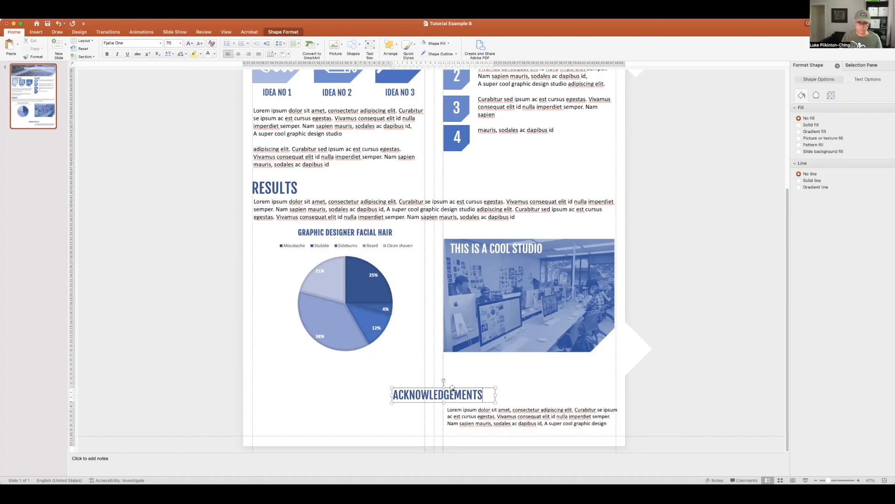
Step: Align the ACKNOWLEDGEMENTS heading with the studio photo's left edge and set its font size to 66
{"action": "left_click_drag", "start_coordinate": [453, 388], "coordinate": [504, 389]}
{"action": "left_click", "coordinate": [180, 43]}
{"action": "left_click", "coordinate": [171, 192]}
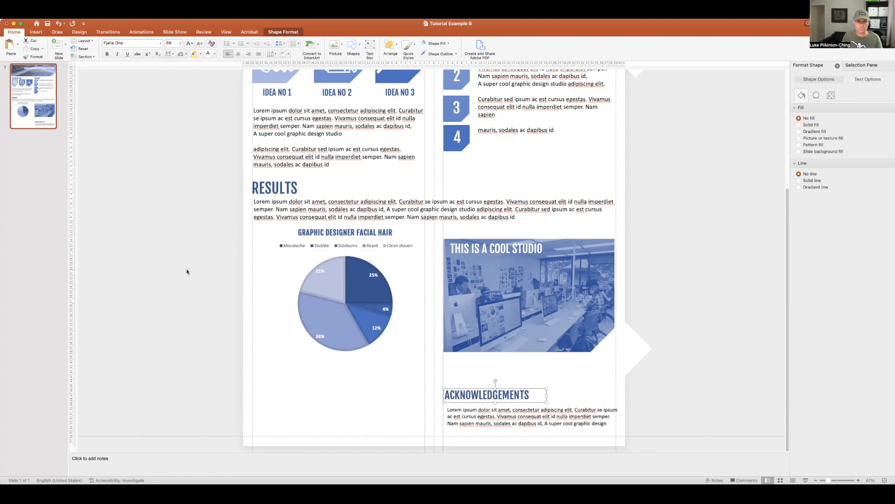
Step: Narrow the acknowledgements paragraph to leave room for logos beside it, and move it with its heading up within the bottom margin
{"action": "left_click", "coordinate": [471, 415]}
{"action": "left_click_drag", "start_coordinate": [621, 417], "coordinate": [545, 411]}
{"action": "left_click", "coordinate": [536, 383]}
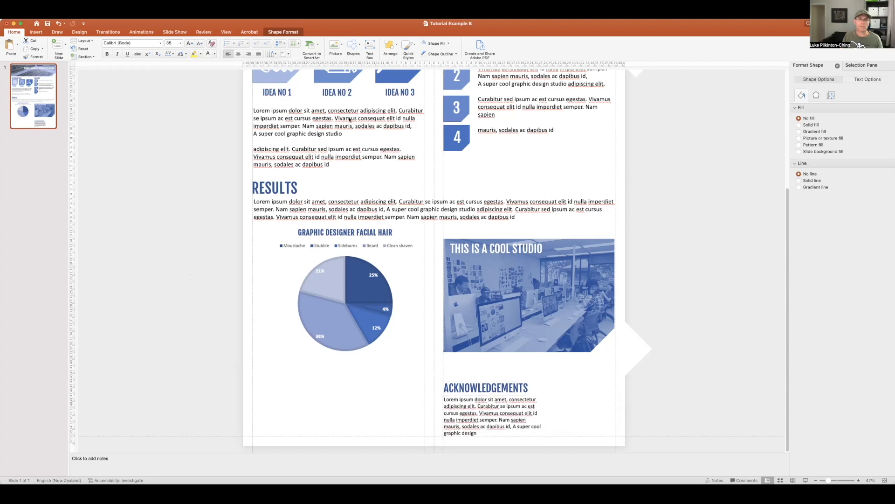
Step: Insert the picture "UO WN Logo.png" and place it in the poster's lower-right corner beside the acknowledgements text
{"action": "left_click", "coordinate": [344, 45]}
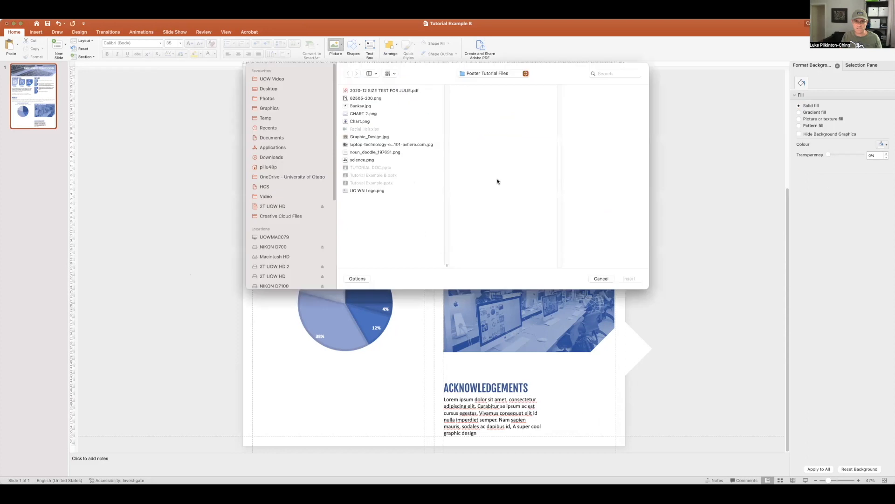
{"action": "left_click", "coordinate": [371, 190]}
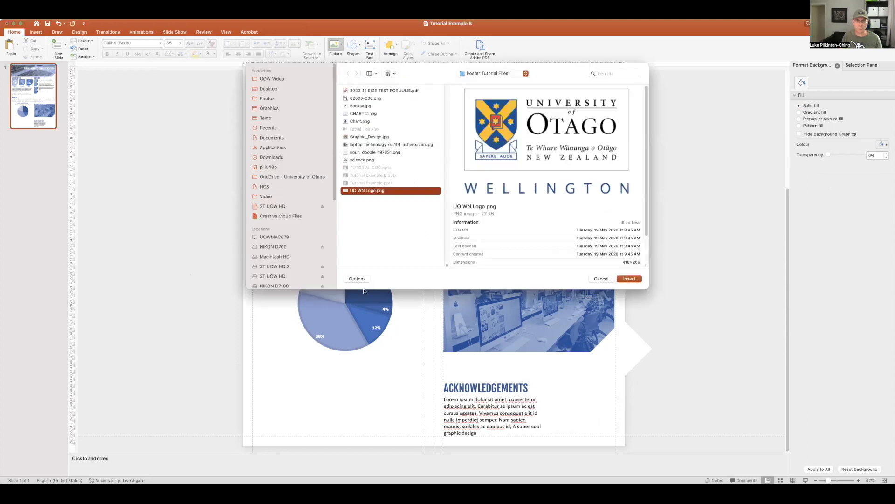
{"action": "left_click", "coordinate": [630, 279]}
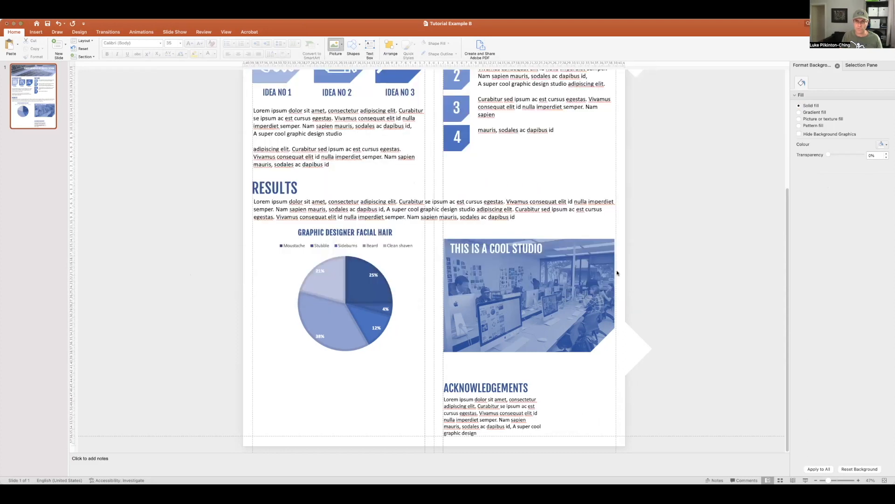
{"action": "left_click_drag", "start_coordinate": [424, 169], "coordinate": [597, 423]}
{"action": "key", "text": "Escape"}
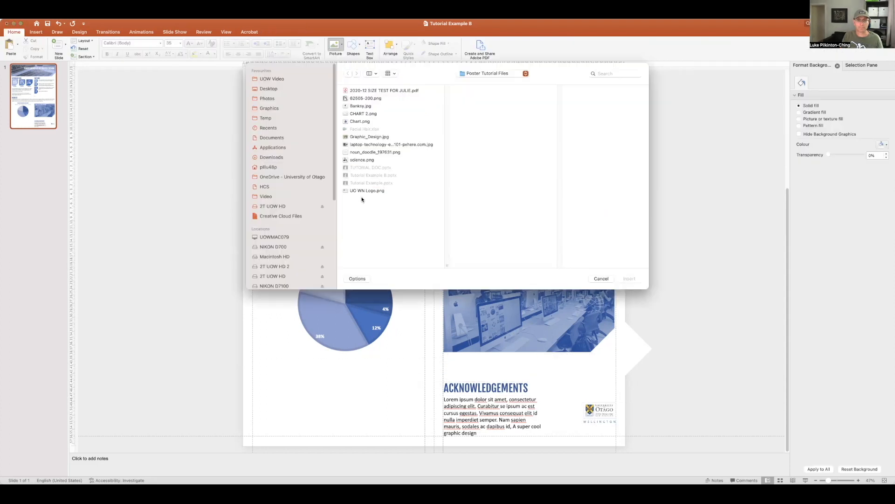
Step: Insert the picture "Banksy.jpg" and place it between the acknowledgements text and the university logo
{"action": "left_click", "coordinate": [368, 106]}
{"action": "left_click", "coordinate": [629, 278]}
{"action": "left_click_drag", "start_coordinate": [435, 177], "coordinate": [577, 407]}
Step: Reorder the poster's objects so the Banksy picture sits behind the university logo and the acknowledgements text
{"action": "left_click", "coordinate": [861, 65]}
{"action": "left_click_drag", "start_coordinate": [842, 90], "coordinate": [839, 102]}
{"action": "left_click_drag", "start_coordinate": [838, 99], "coordinate": [837, 114]}
{"action": "left_click", "coordinate": [731, 269]}
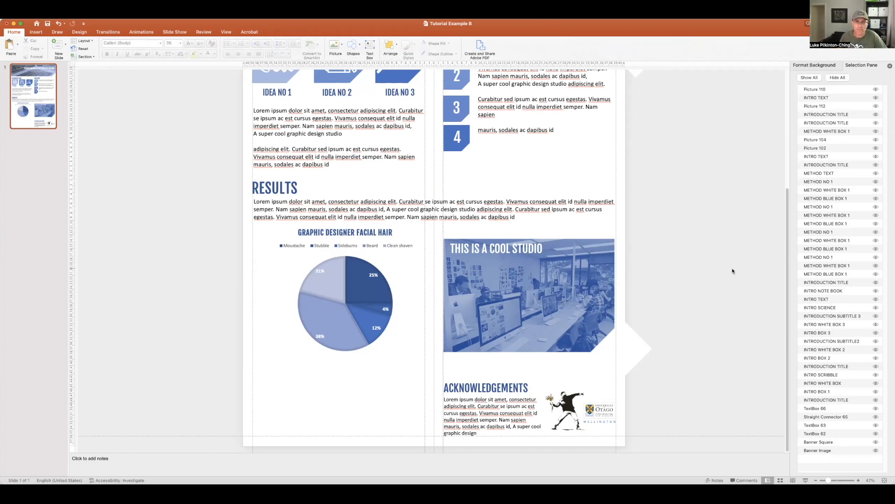
{"action": "scroll", "coordinate": [710, 246], "scroll_direction": "up", "scroll_amount": 5}
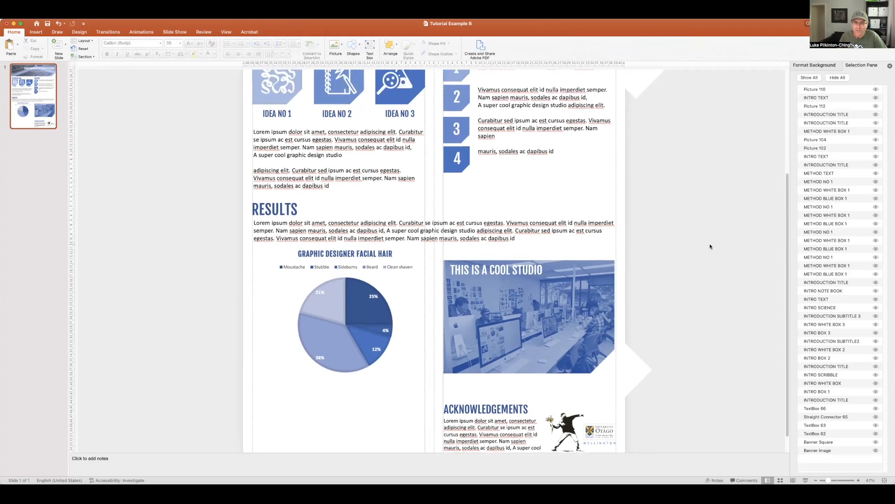
{"action": "scroll", "coordinate": [709, 246], "scroll_direction": "up", "scroll_amount": 3}
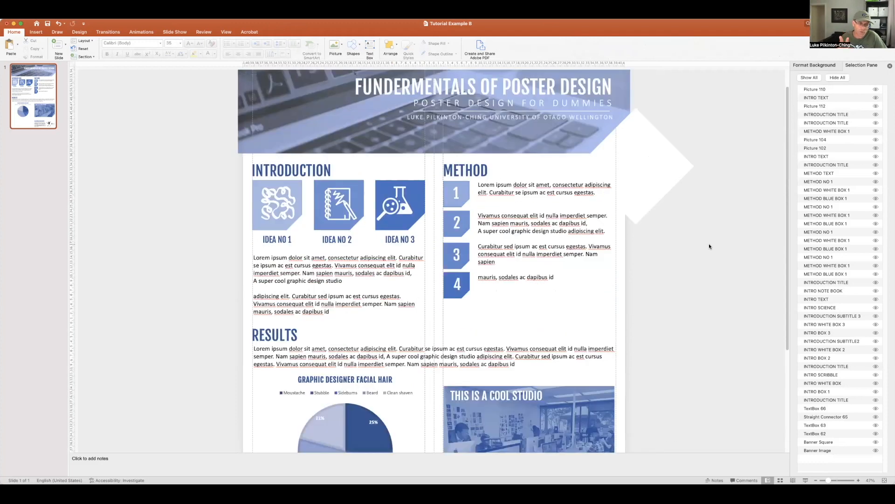